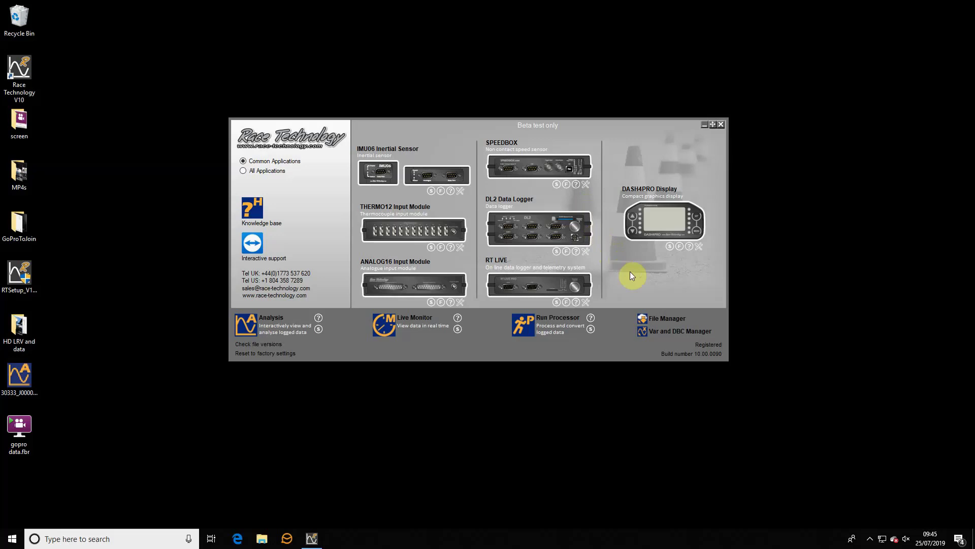
# Open the Var and DBC Manager beside the launcher and browse the General use variables category.
pyautogui.click(661, 337)
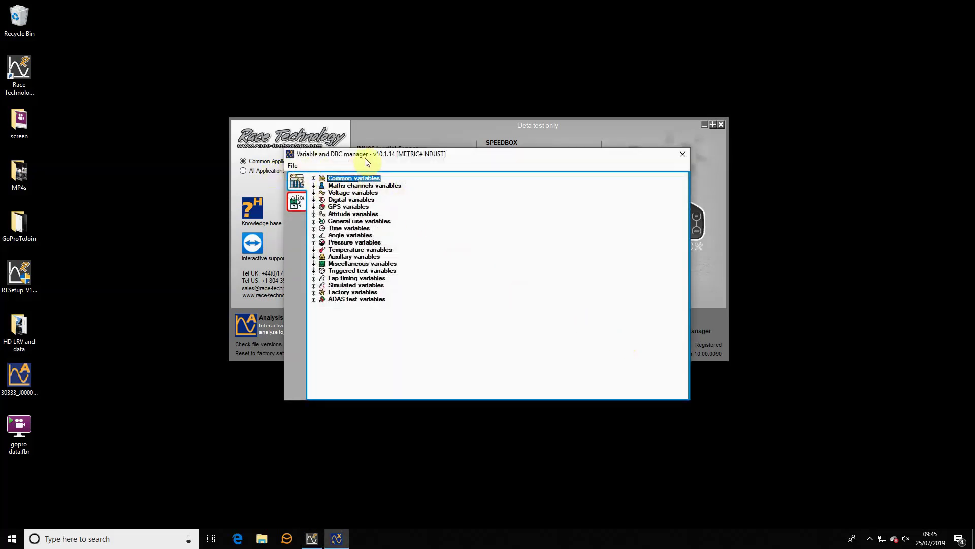
pyautogui.moveTo(366, 154); pyautogui.dragTo(529, 76)
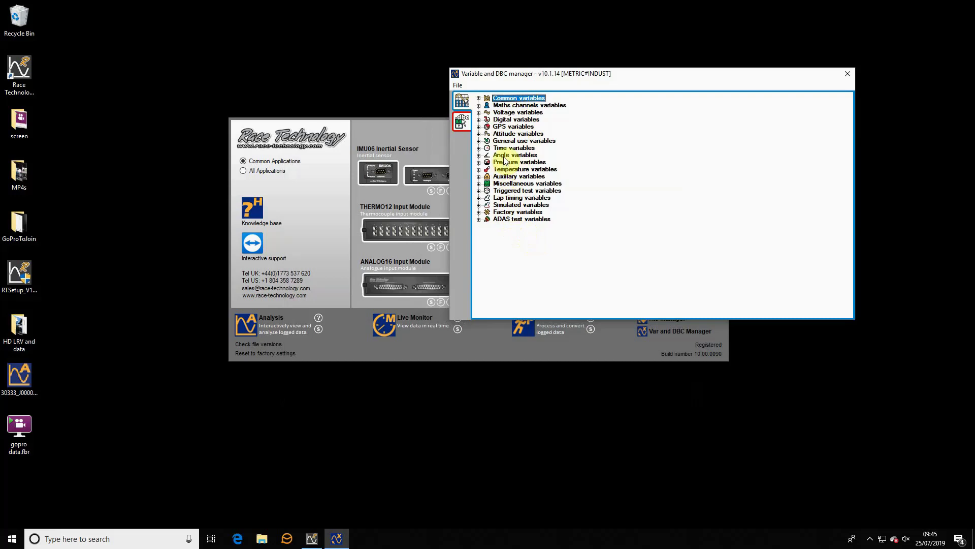
pyautogui.click(500, 141)
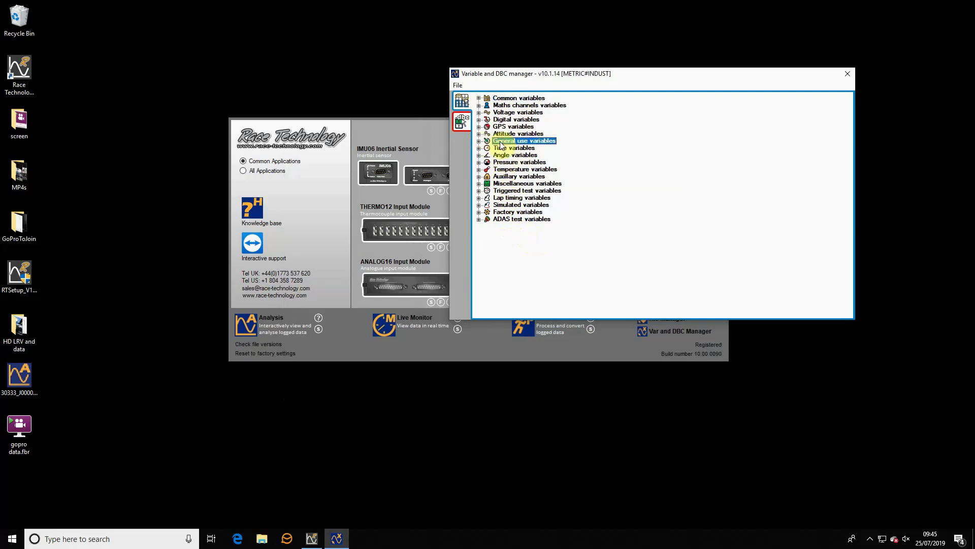
pyautogui.click(478, 141)
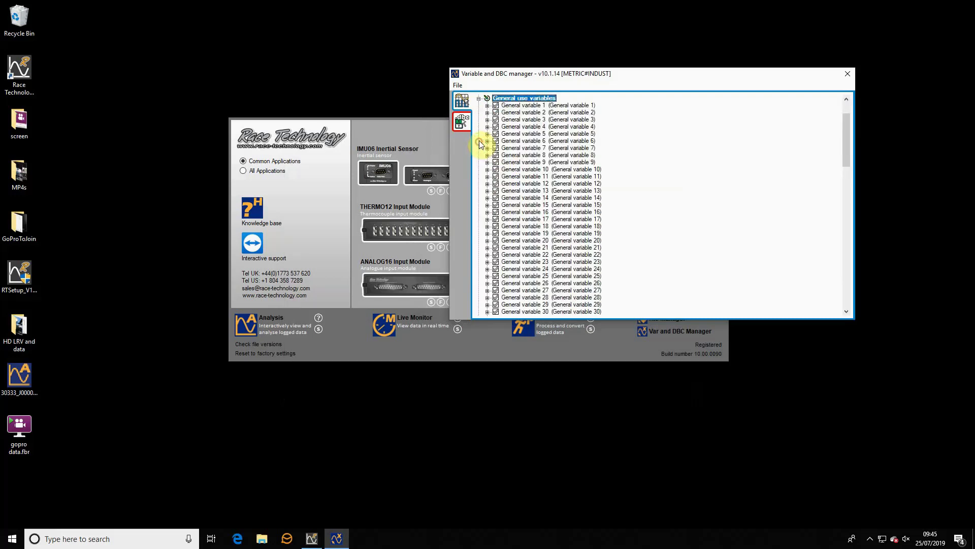
pyautogui.click(479, 98)
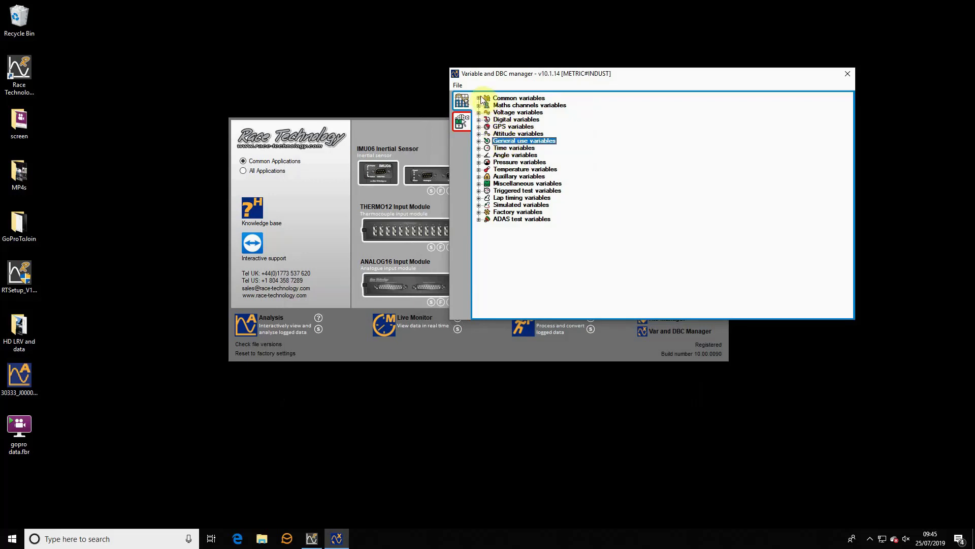
# Filter the manager to show only THERMO12 variables and expand Temperature variables.
pyautogui.click(457, 85)
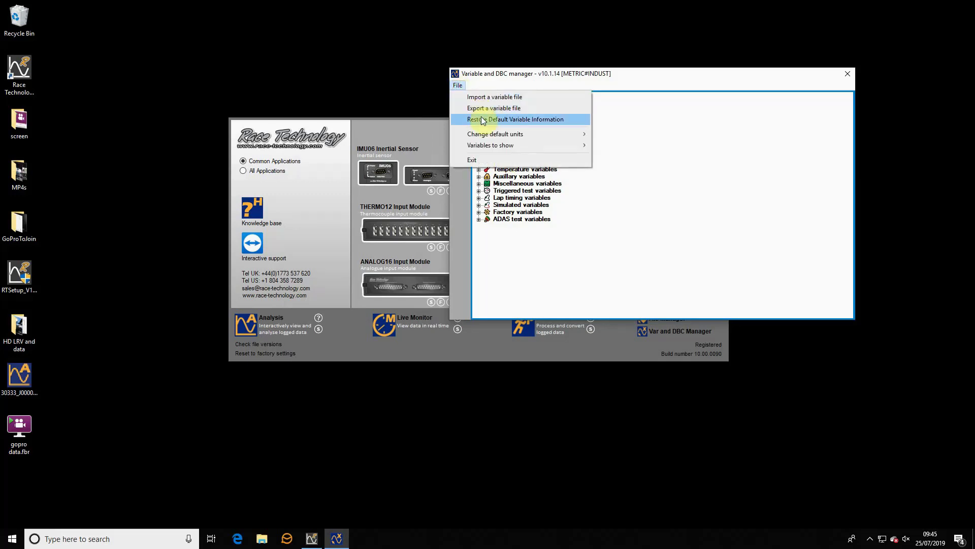
pyautogui.moveTo(483, 135)
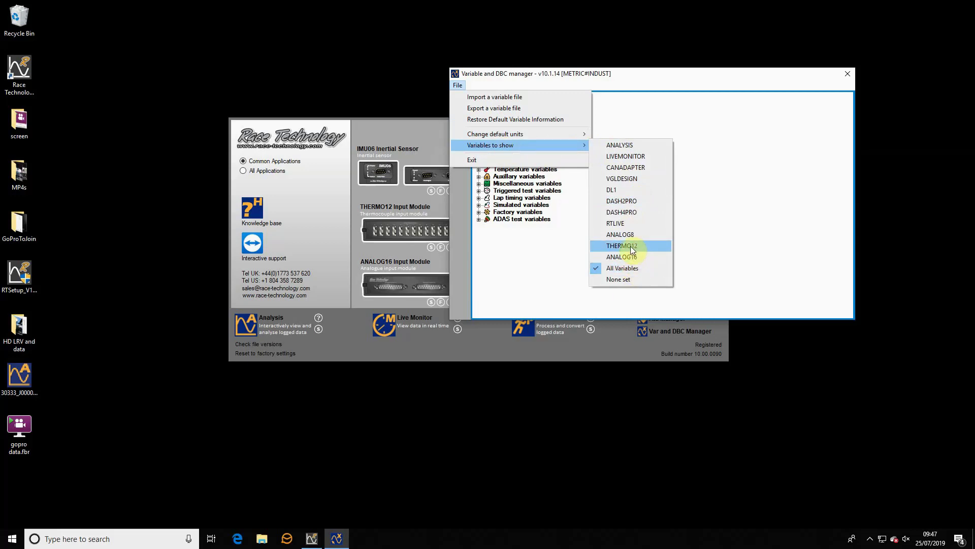
pyautogui.click(632, 246)
pyautogui.doubleClick(500, 99)
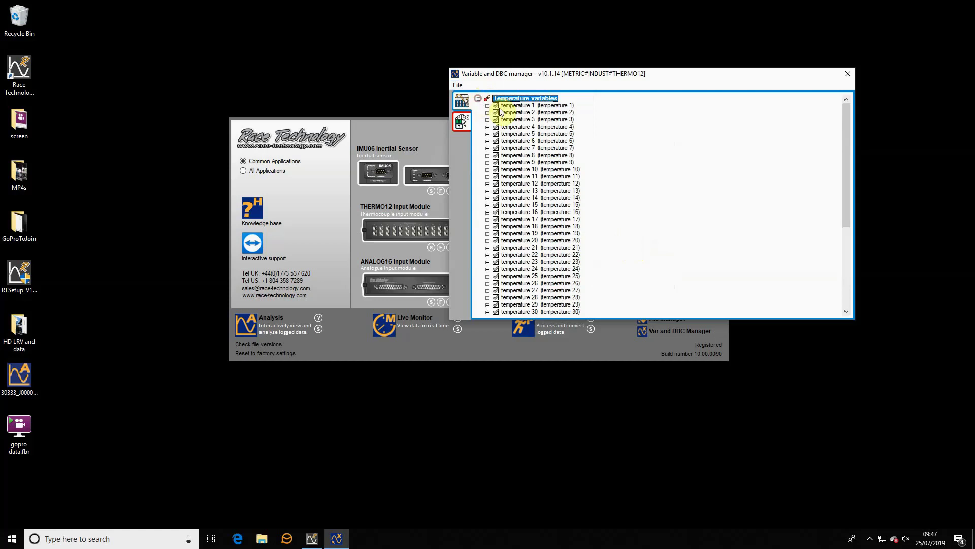
# Switch the variable filter back to All Variables and collapse the Temperature list.
pyautogui.click(458, 85)
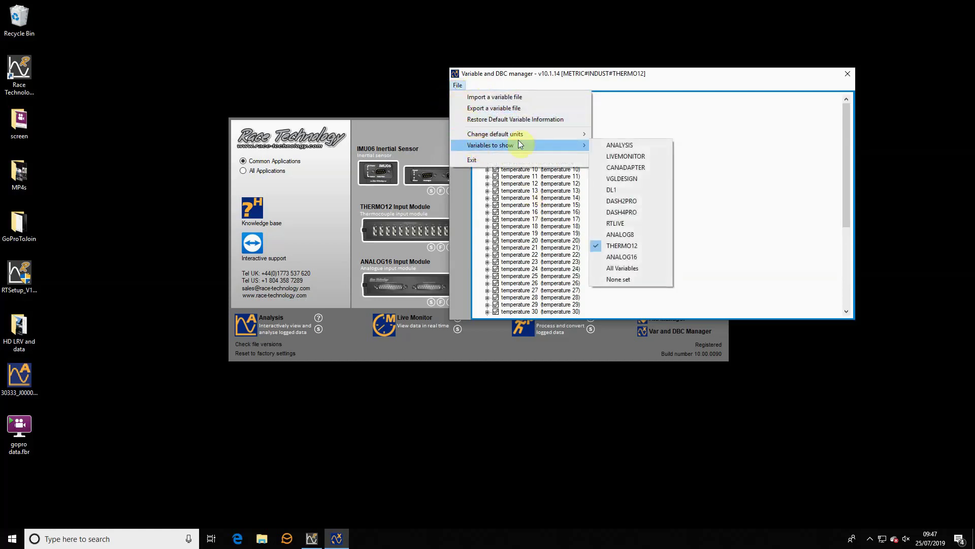
pyautogui.click(639, 270)
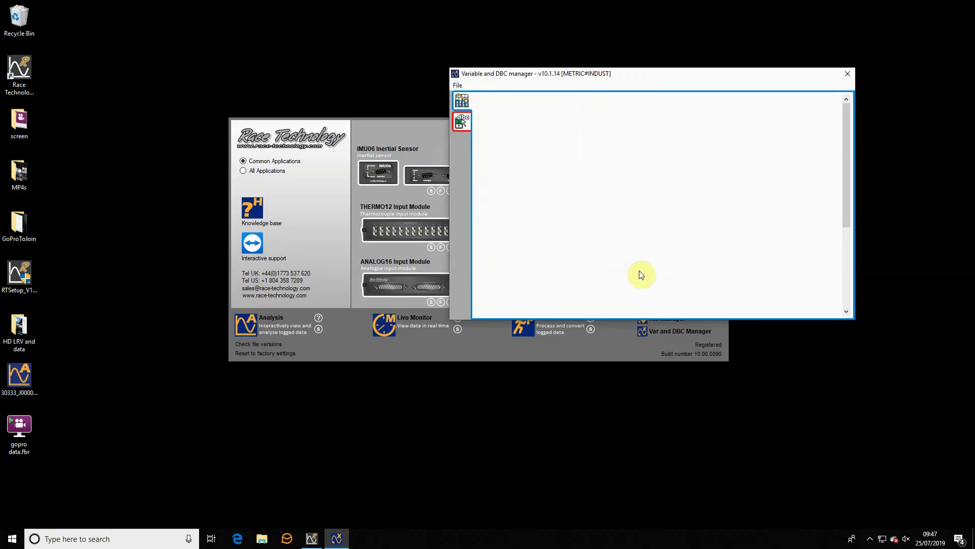
pyautogui.click(479, 170)
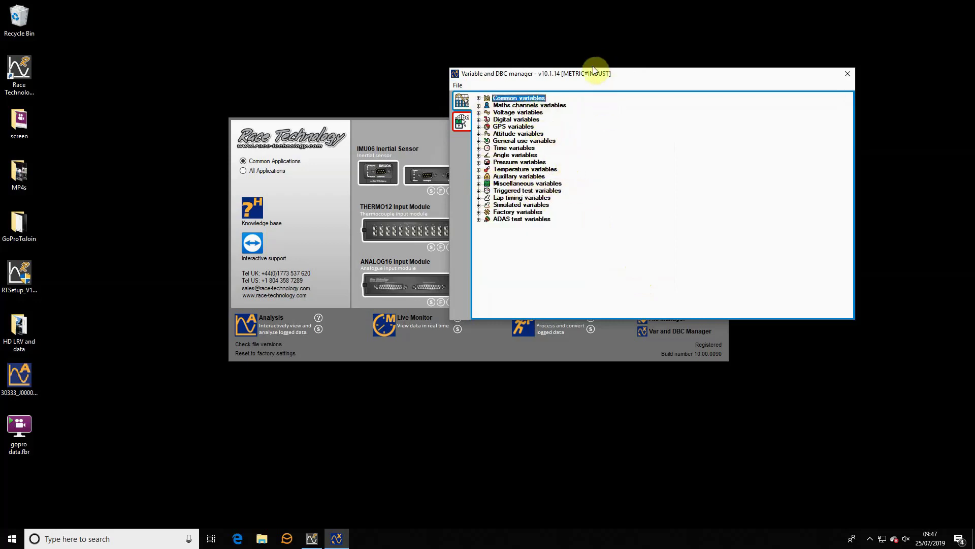
# Close the manager and start a blank Analysis session in a tall window at upper left.
pyautogui.click(848, 76)
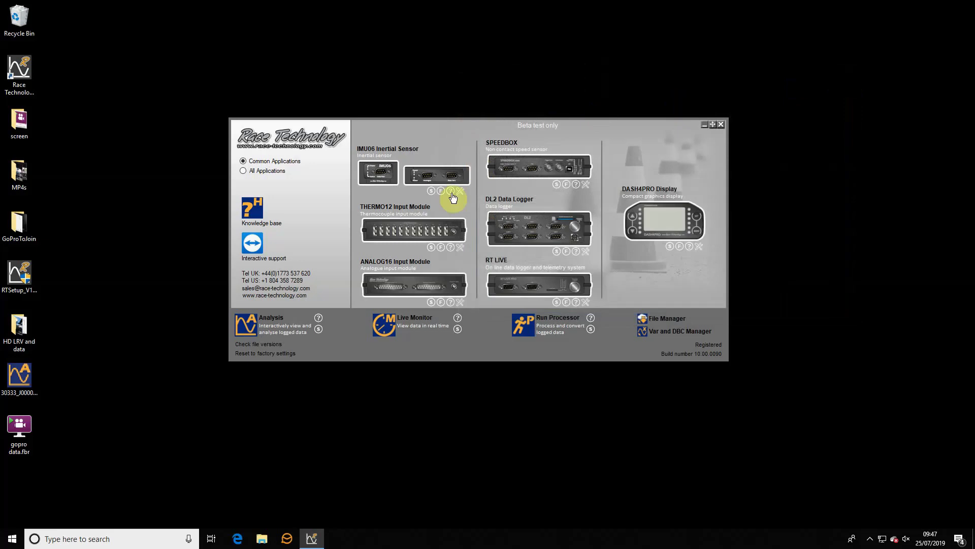
pyautogui.click(277, 322)
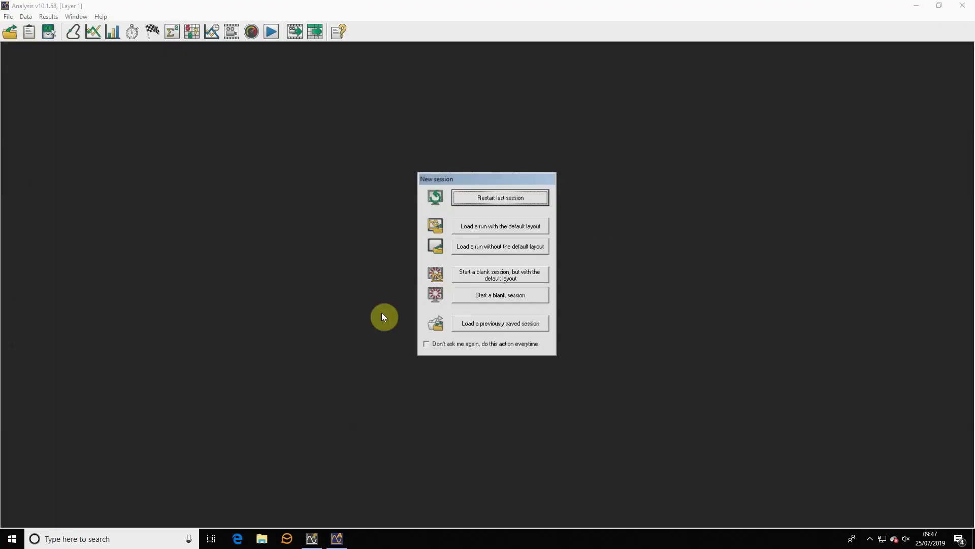
pyautogui.click(483, 295)
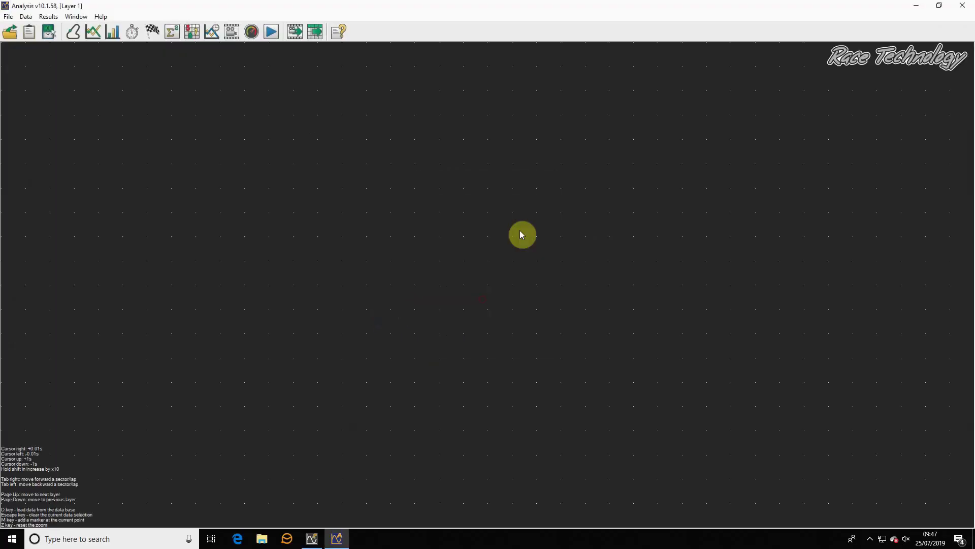
pyautogui.click(939, 5)
pyautogui.moveTo(575, 288); pyautogui.dragTo(349, 23)
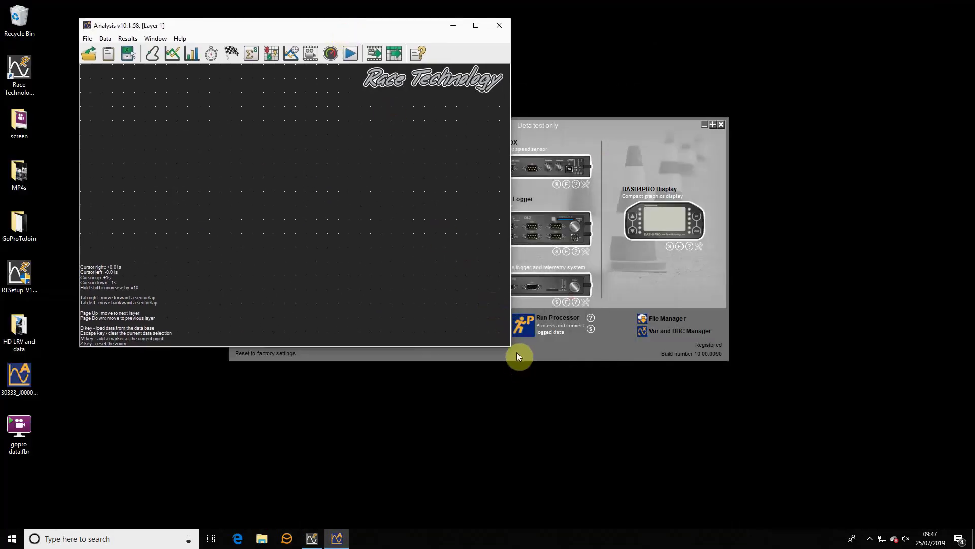
pyautogui.moveTo(509, 348); pyautogui.dragTo(461, 494)
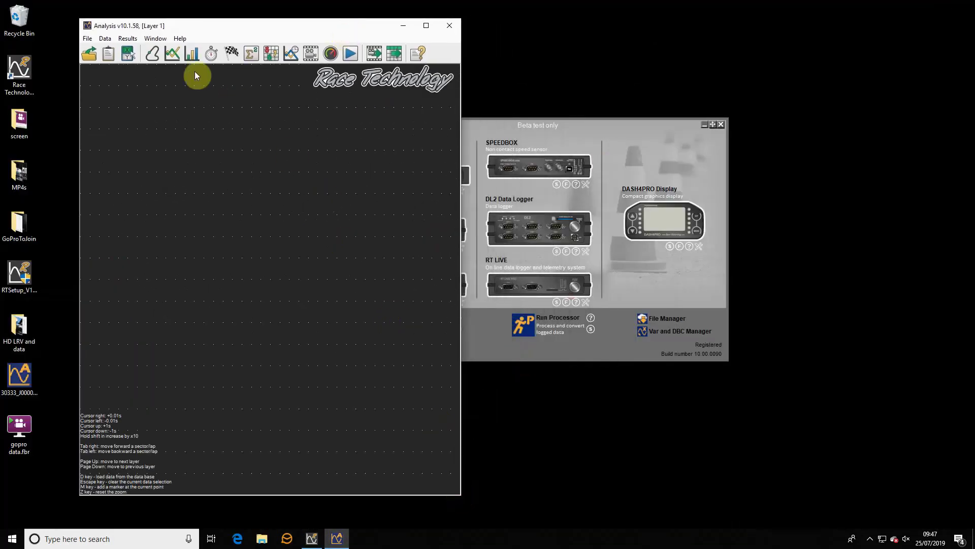
# Browse the channel list's GPS, Maths and Common nodes, including the brake flag properties.
pyautogui.click(132, 56)
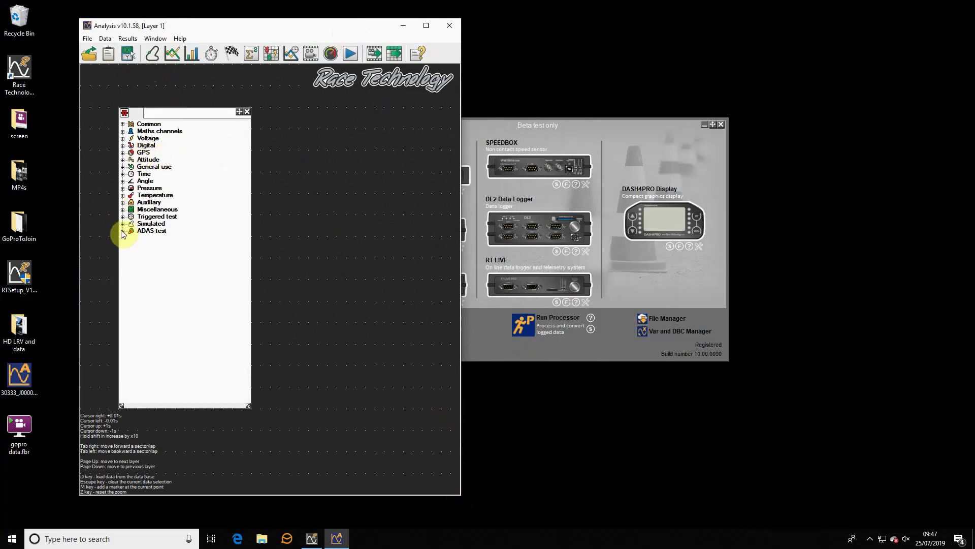
pyautogui.click(122, 152)
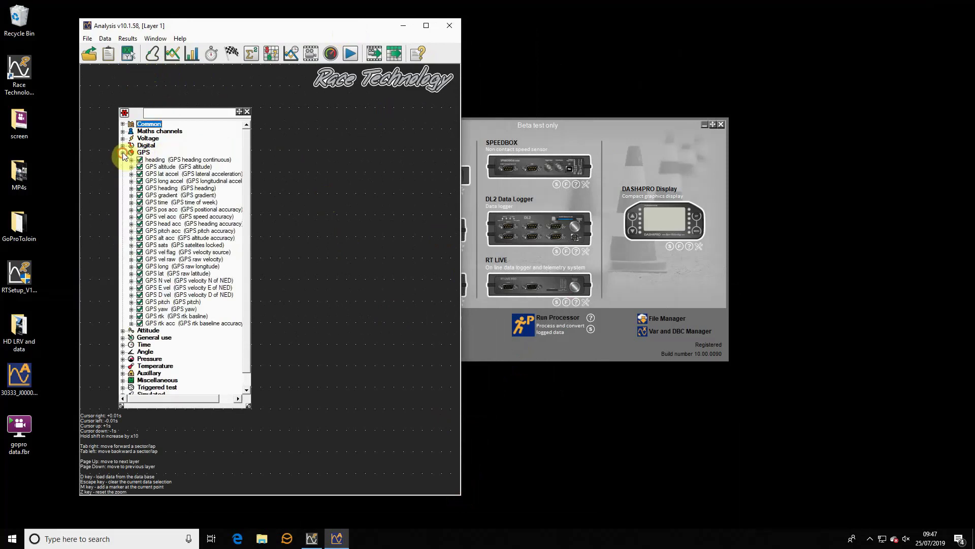
pyautogui.click(123, 152)
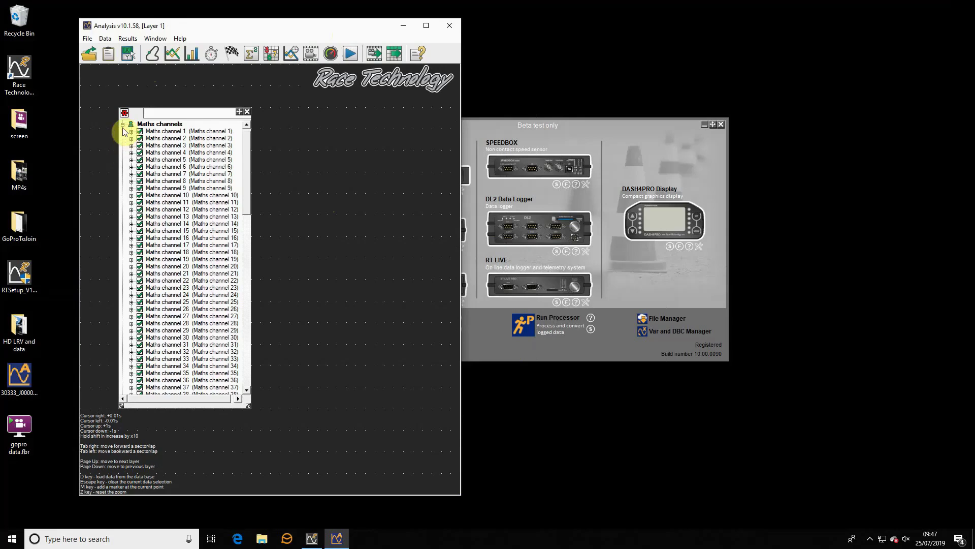
pyautogui.click(123, 125)
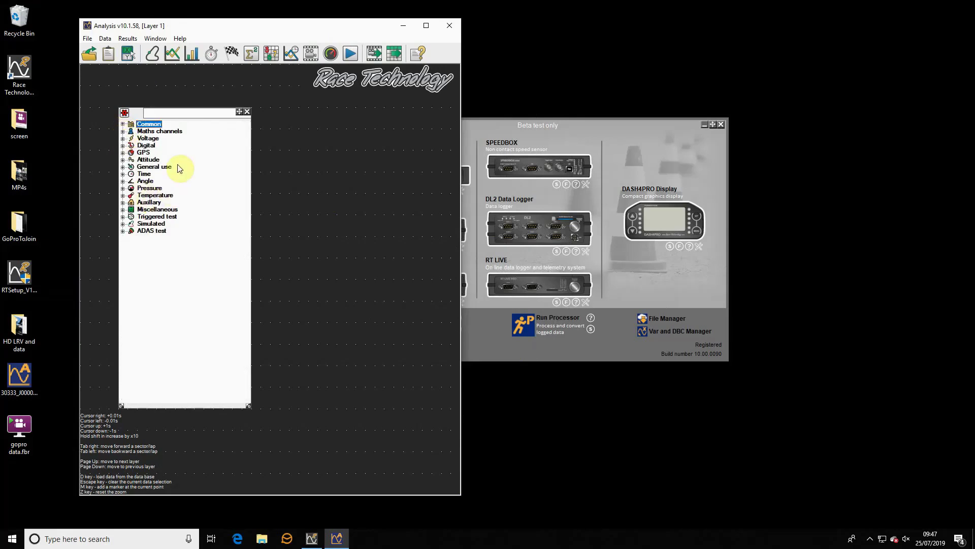
pyautogui.click(122, 124)
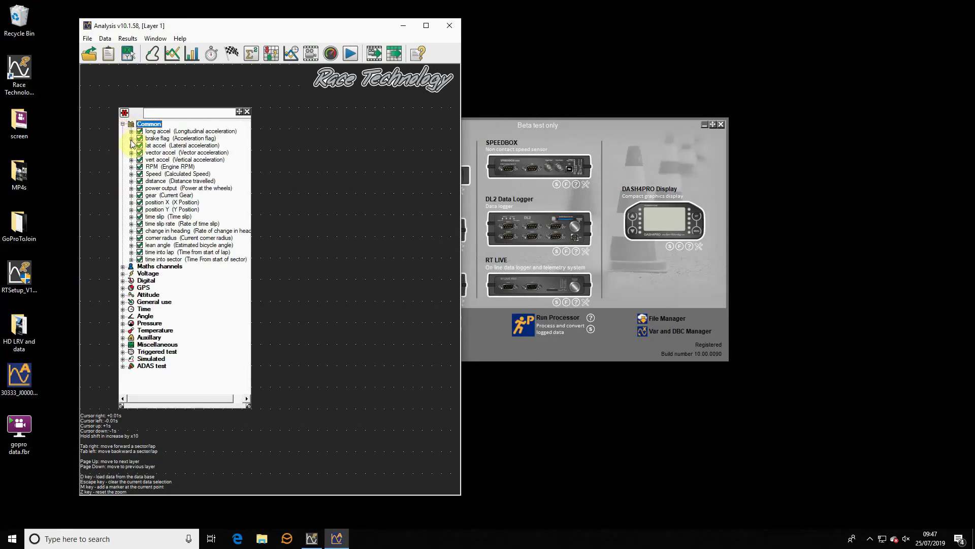
pyautogui.click(132, 138)
pyautogui.click(140, 146)
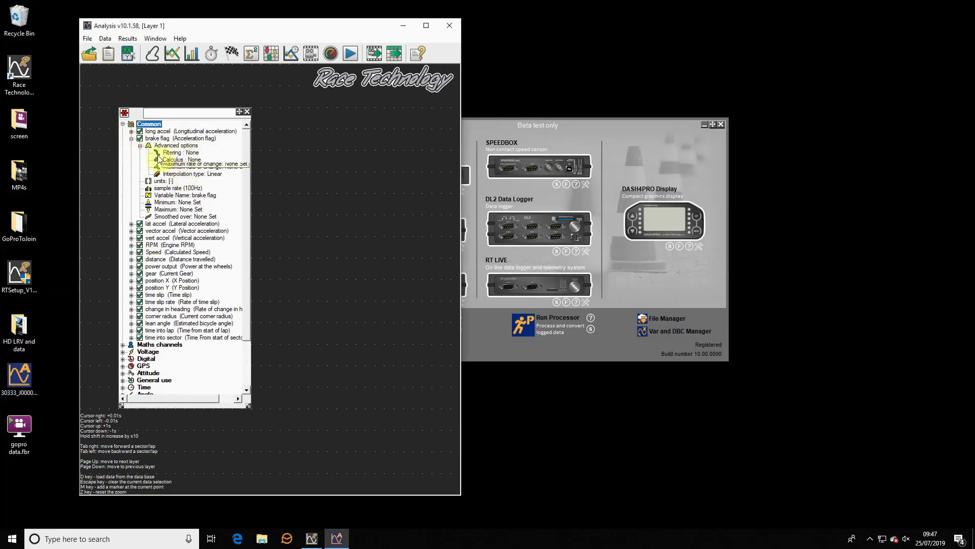
pyautogui.click(131, 139)
pyautogui.click(123, 124)
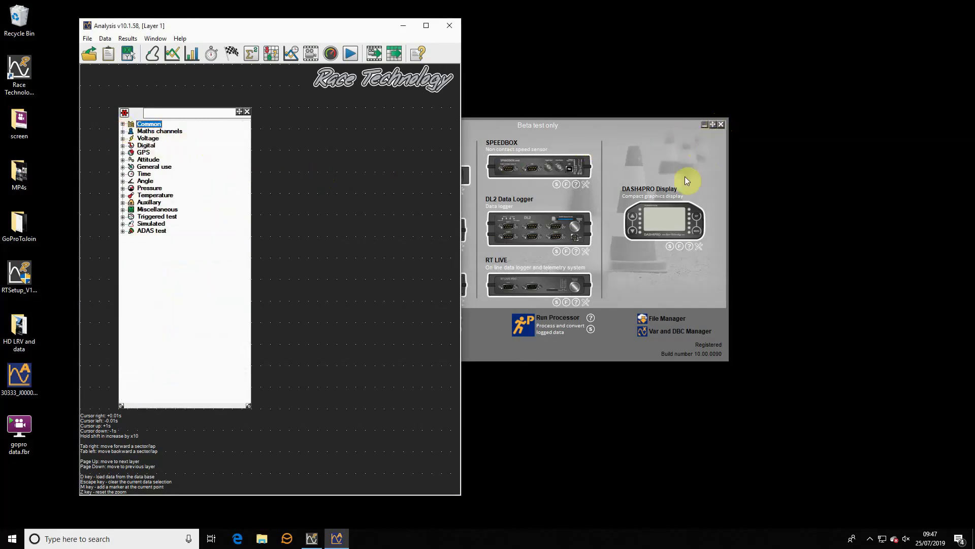
# Open DASH4PRO with the Complex Race factory configuration, restored and placed at upper right.
pyautogui.click(673, 217)
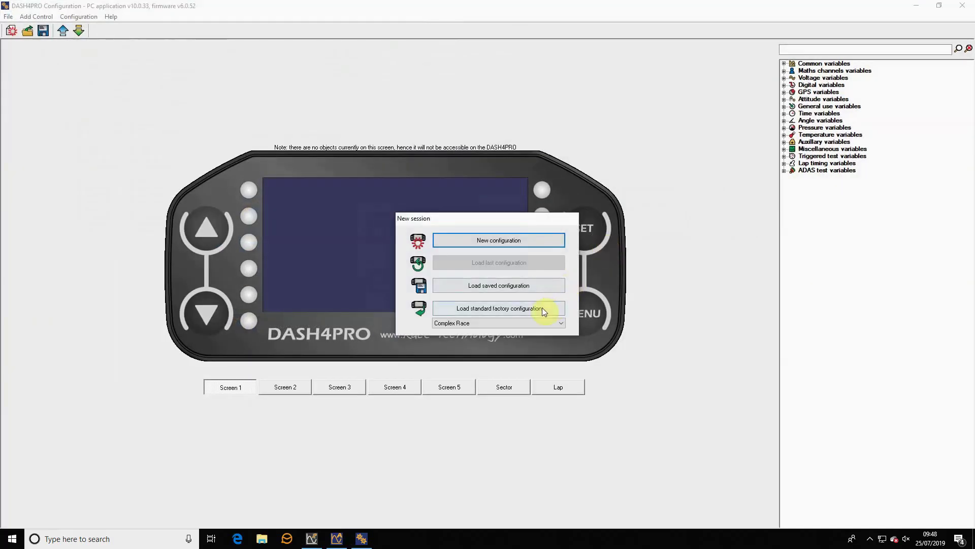
pyautogui.click(541, 307)
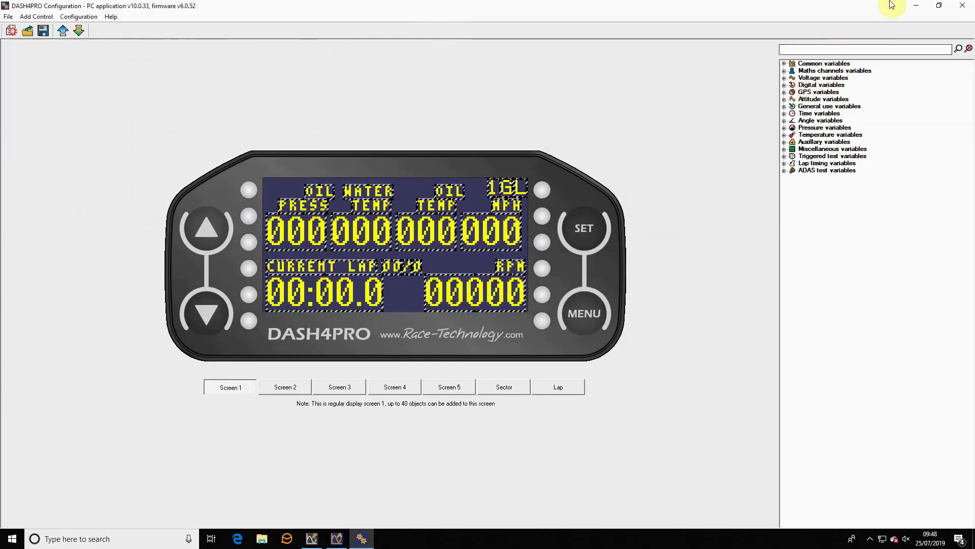
pyautogui.click(940, 9)
pyautogui.moveTo(505, 81); pyautogui.dragTo(740, 22)
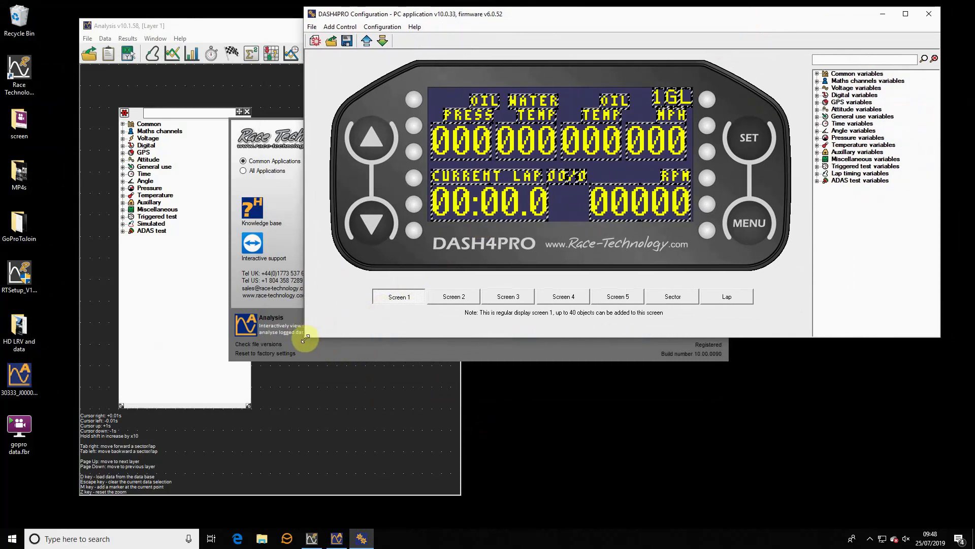
# In Analysis, change long accel's smoothing from 0.3 to 0.1 seconds, then return to DASH4PRO.
pyautogui.click(255, 24)
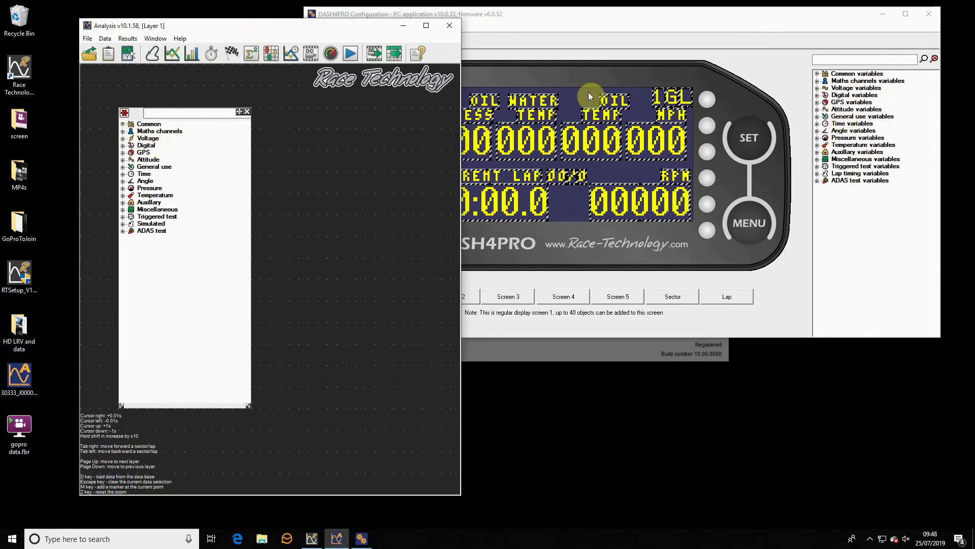
pyautogui.click(123, 124)
pyautogui.click(131, 131)
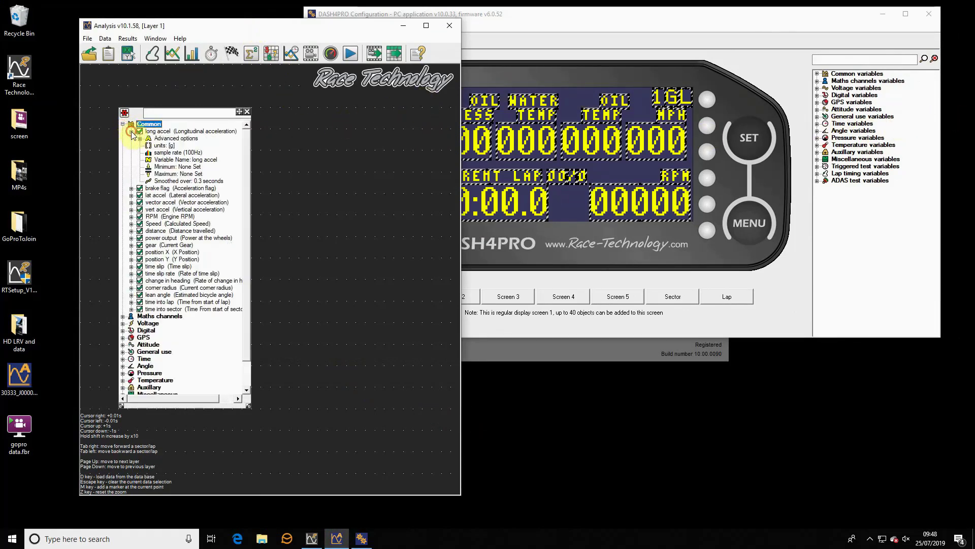
pyautogui.doubleClick(168, 181)
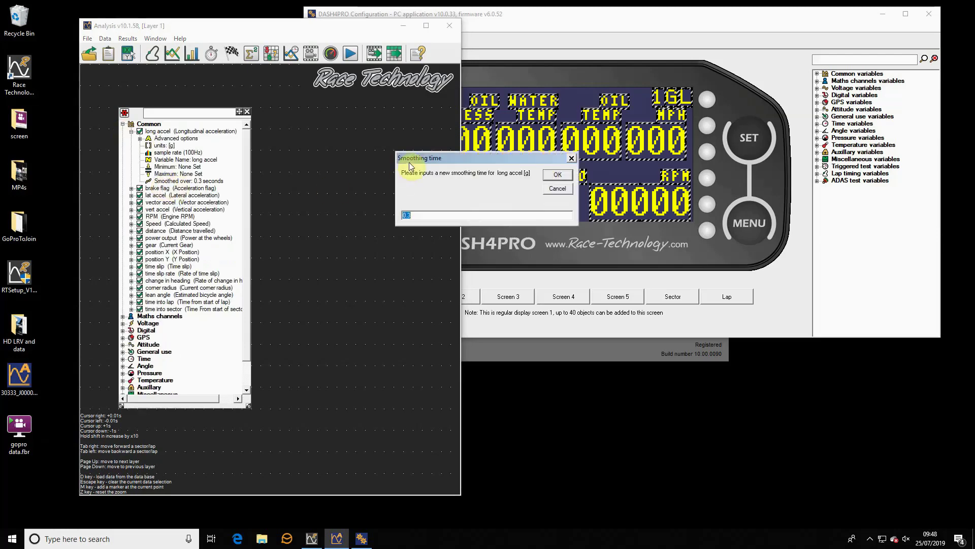
pyautogui.write('0')
pyautogui.click(558, 175)
pyautogui.click(569, 18)
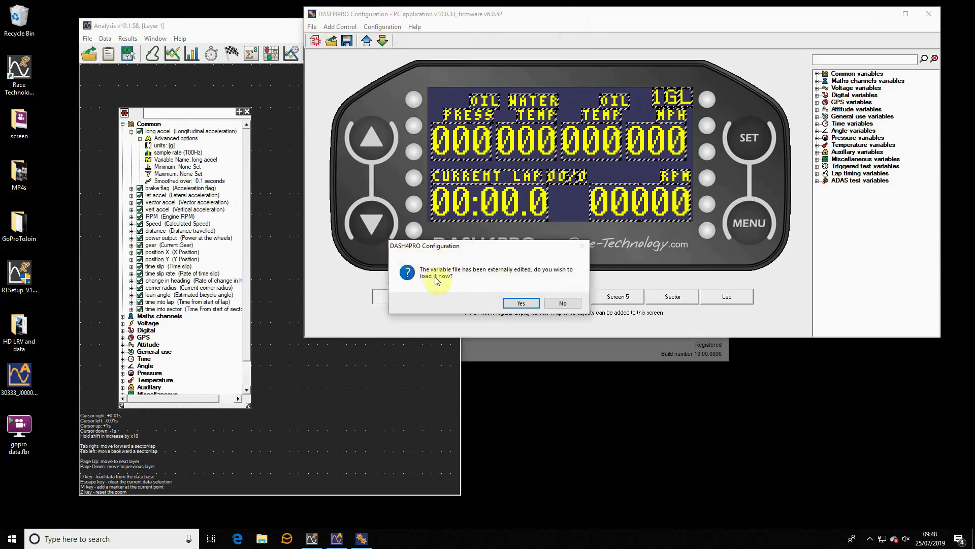
# Accept reloading the externally edited variable file in DASH4PRO.
pyautogui.click(518, 304)
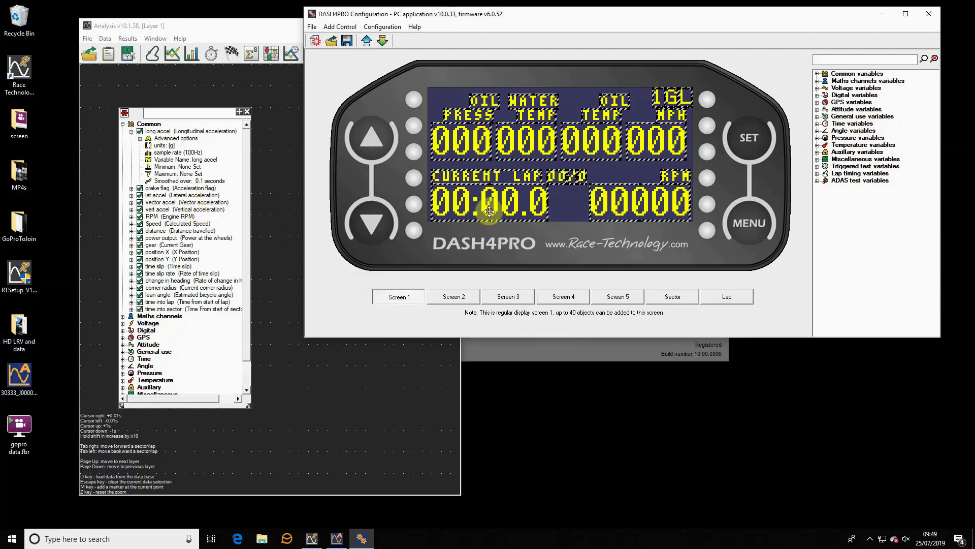
# In Live Monitor, confirm long accel is smoothed over 0.1 s and expand Temperature variables.
pyautogui.click(534, 357)
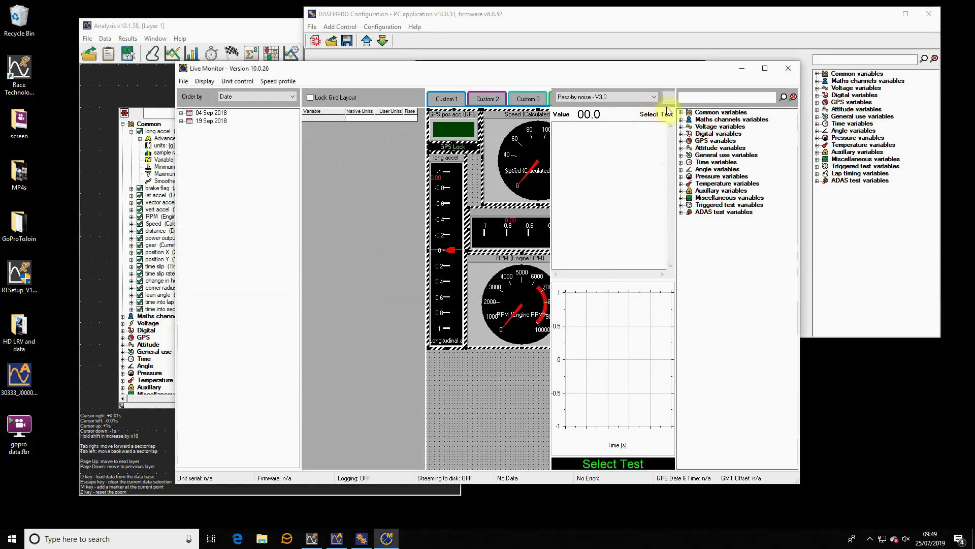
pyautogui.click(681, 112)
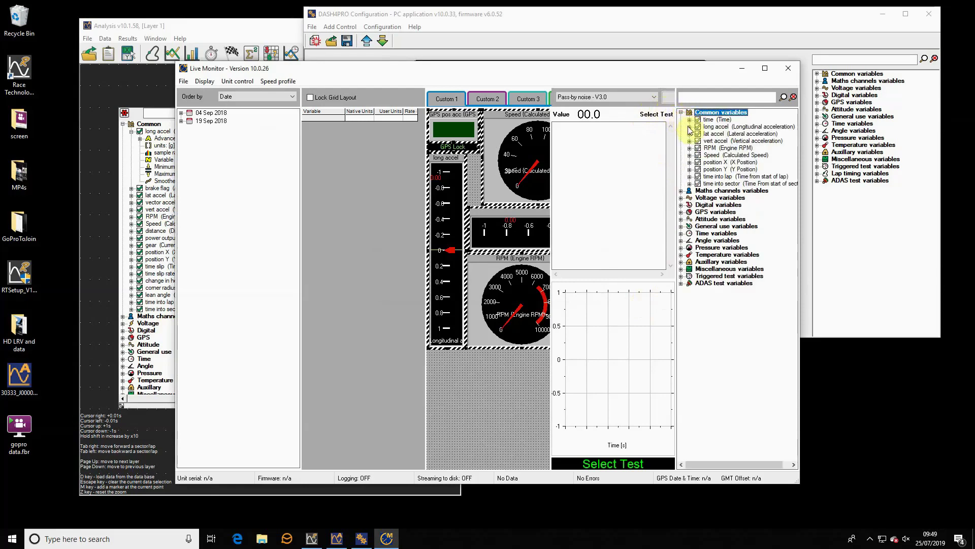
pyautogui.click(690, 126)
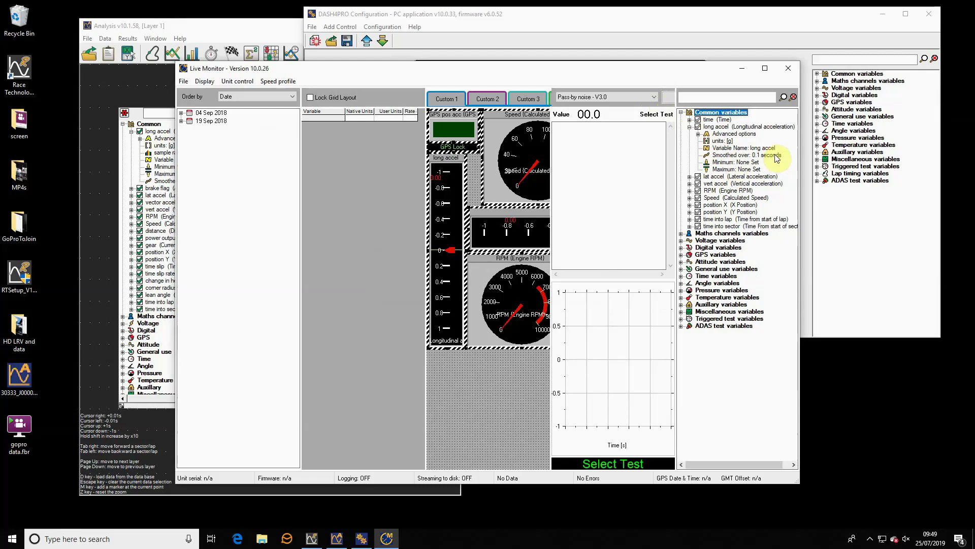
pyautogui.click(681, 298)
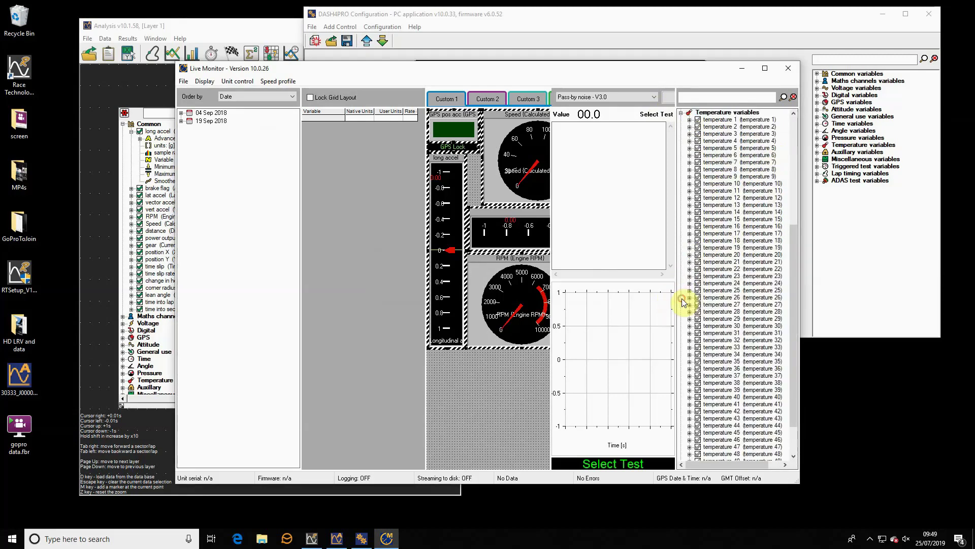
# Rename Live Monitor's temperature 1 variable to 'Air temp 12'.
pyautogui.click(689, 120)
pyautogui.doubleClick(718, 141)
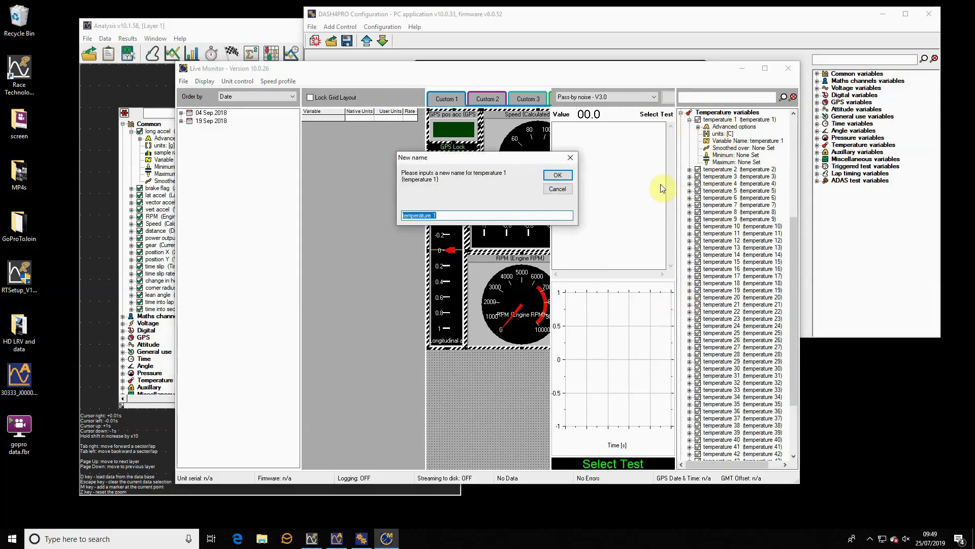
pyautogui.write('Air')
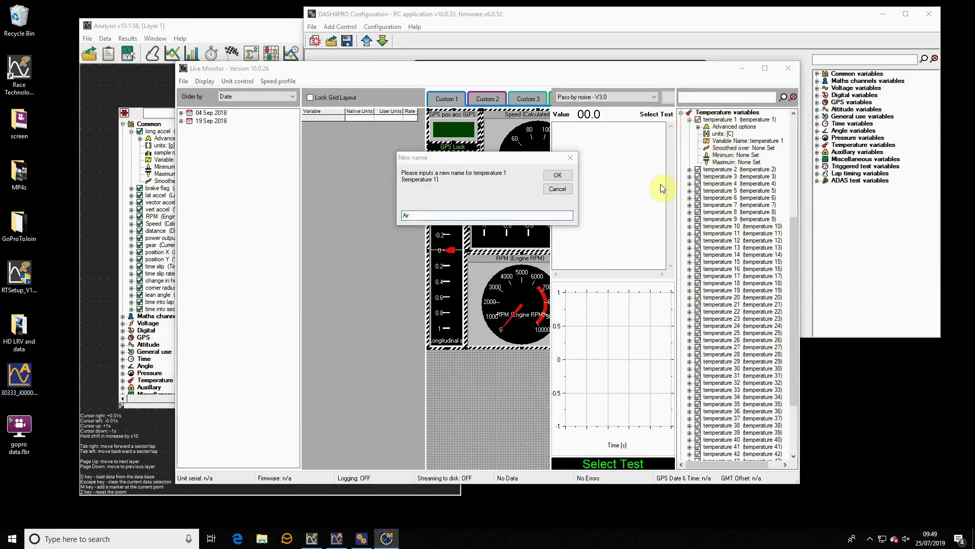
pyautogui.click(554, 216)
pyautogui.write('temp 12')
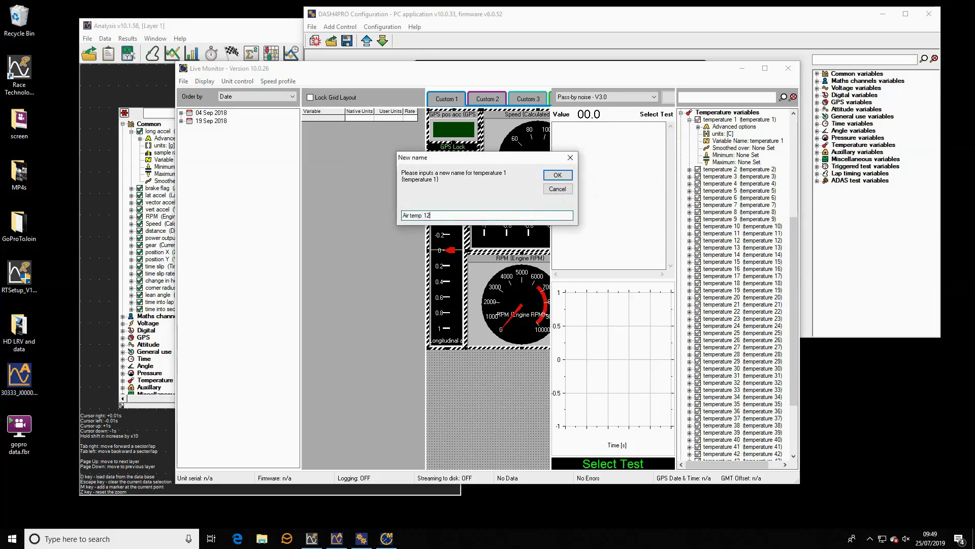
pyautogui.click(568, 177)
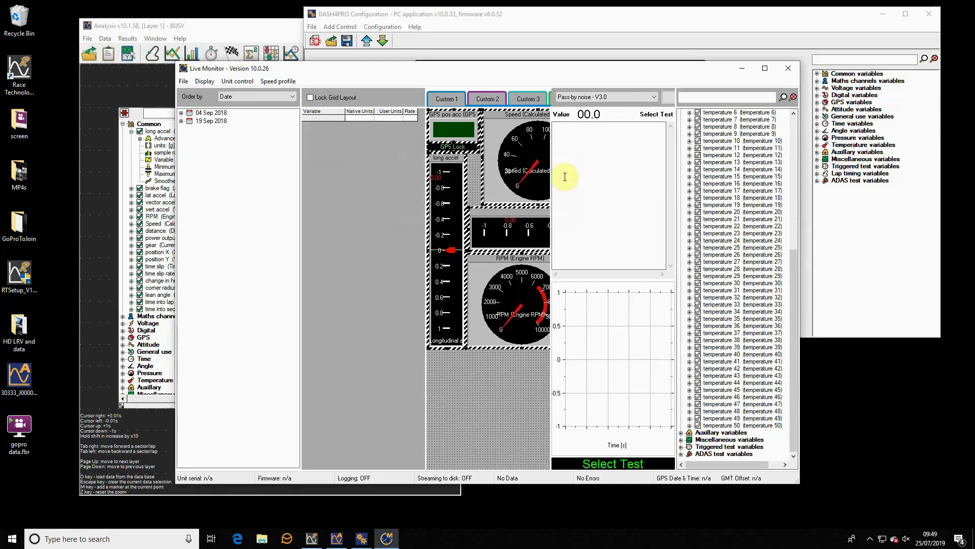
pyautogui.moveTo(795, 260); pyautogui.dragTo(787, 196)
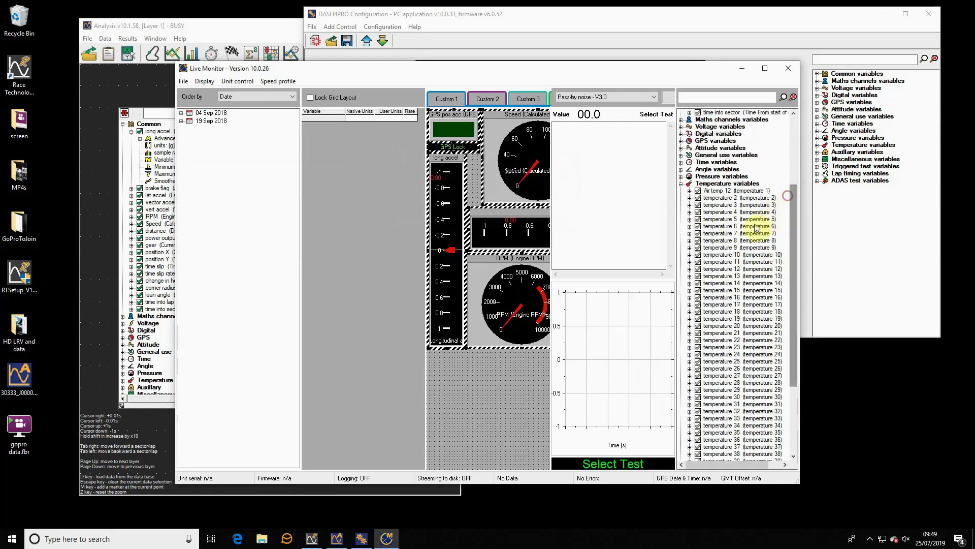
# Minimize Live Monitor, reload the edited variable file in DASH4PRO, and expand Temperature variables.
pyautogui.click(743, 69)
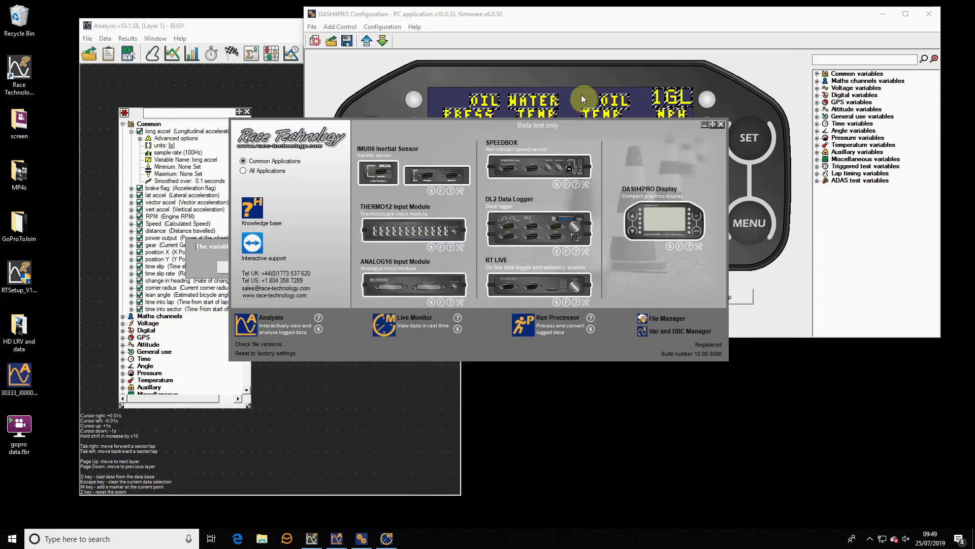
pyautogui.click(616, 19)
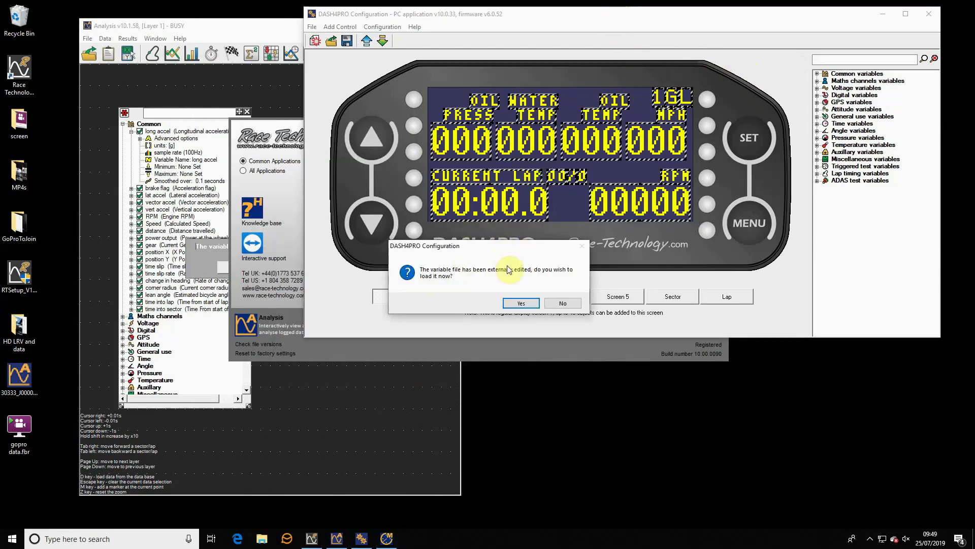
pyautogui.click(520, 303)
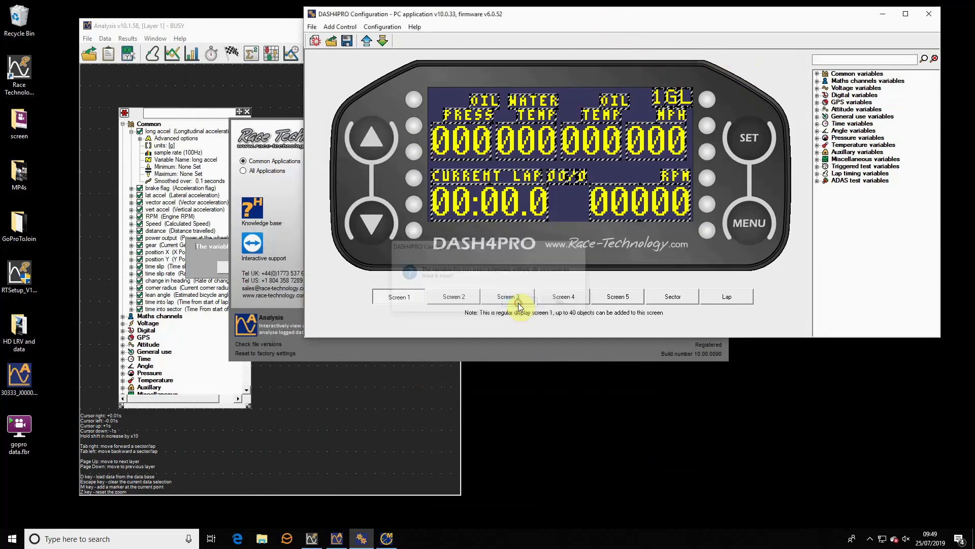
pyautogui.click(818, 146)
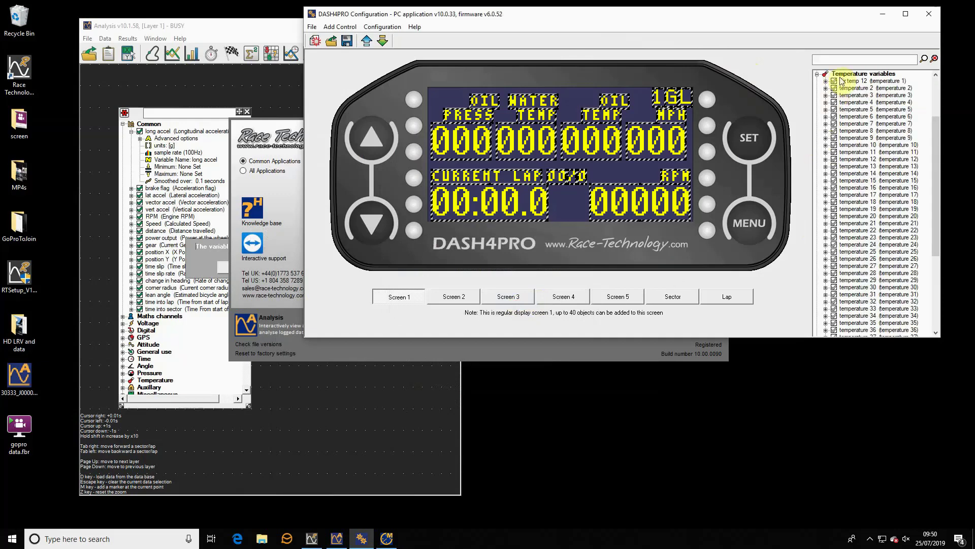
# Reload the edited variable file in Analysis and expand its Temperature group.
pyautogui.click(193, 30)
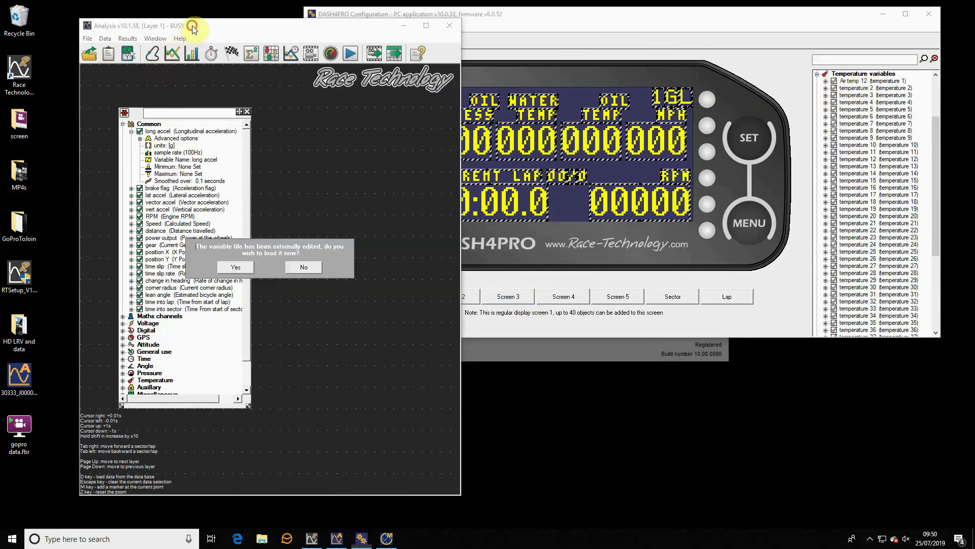
pyautogui.click(235, 268)
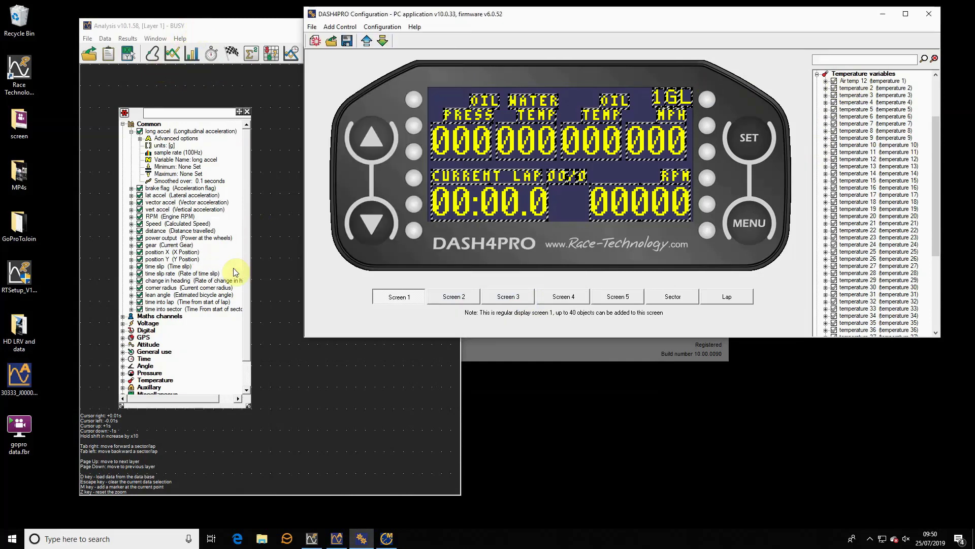
pyautogui.doubleClick(133, 380)
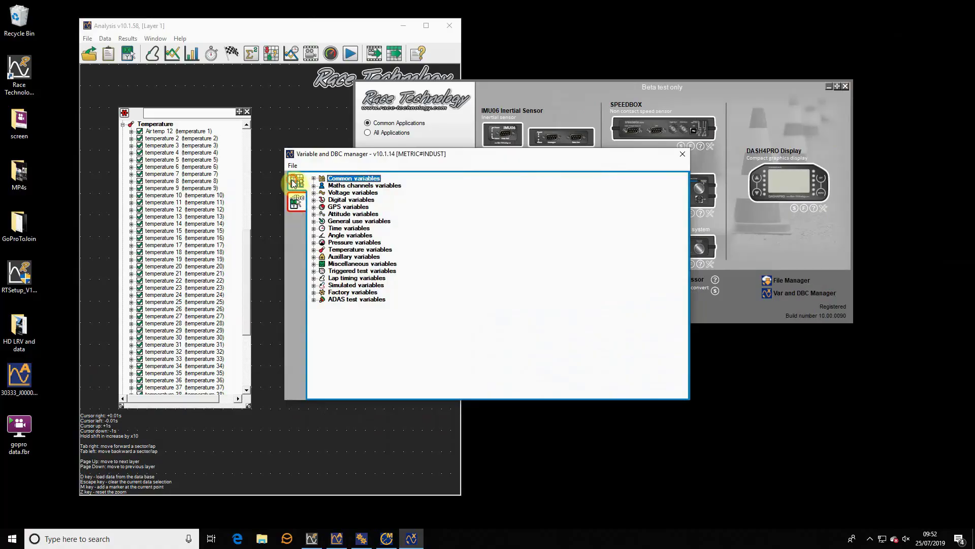
# Show the DBC CAN files table in the Var and DBC Manager.
pyautogui.click(297, 203)
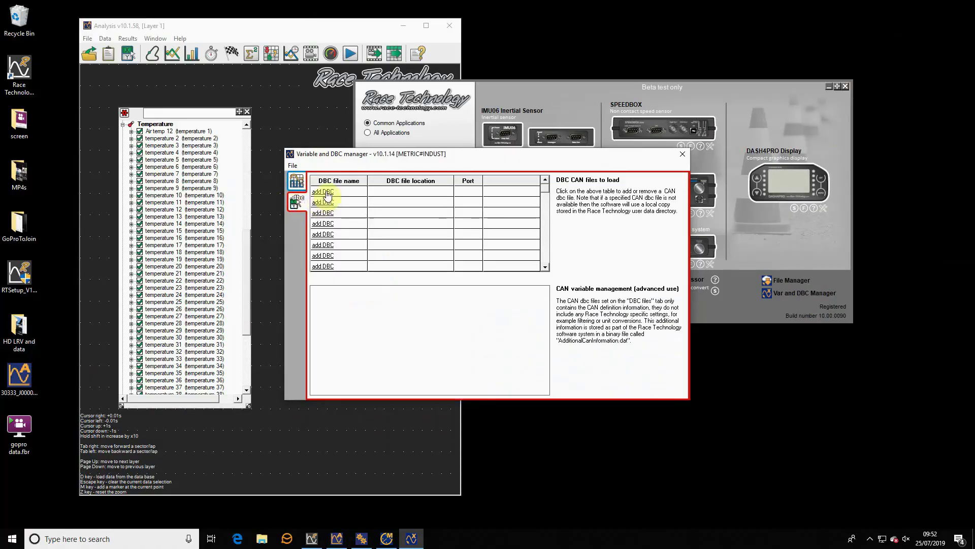